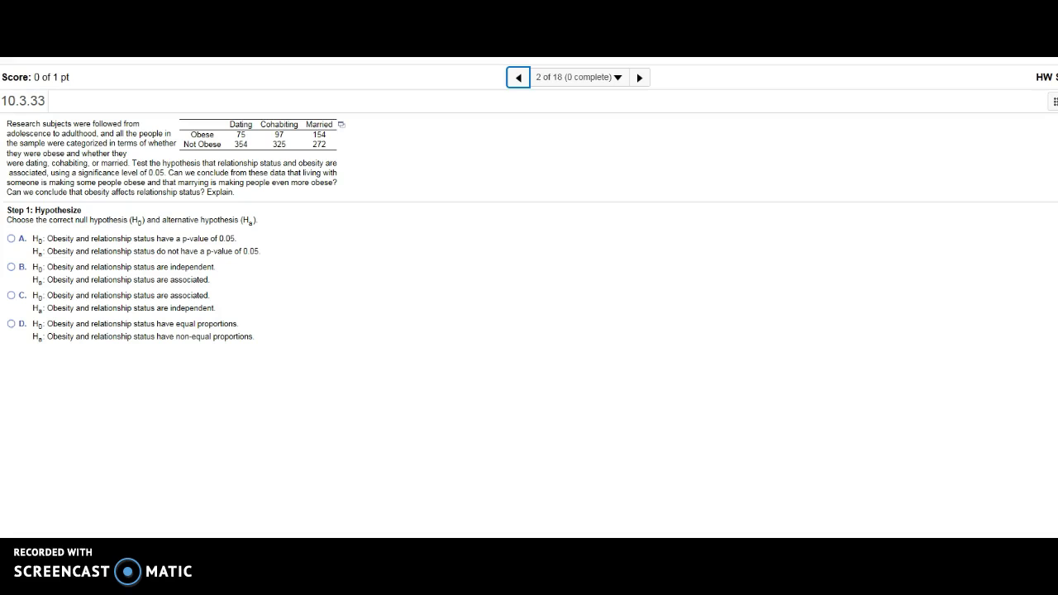
Choose option B: independence as the null hypothesis and association as the alternative.
{"action": "left_click", "coordinate": [11, 267]}
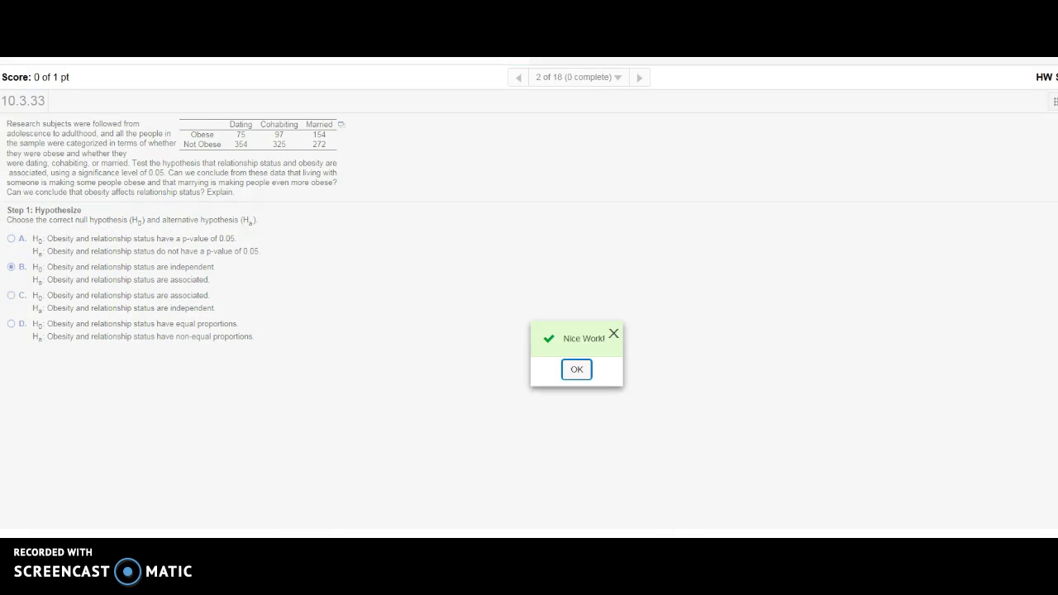
{"action": "left_click", "coordinate": [577, 371]}
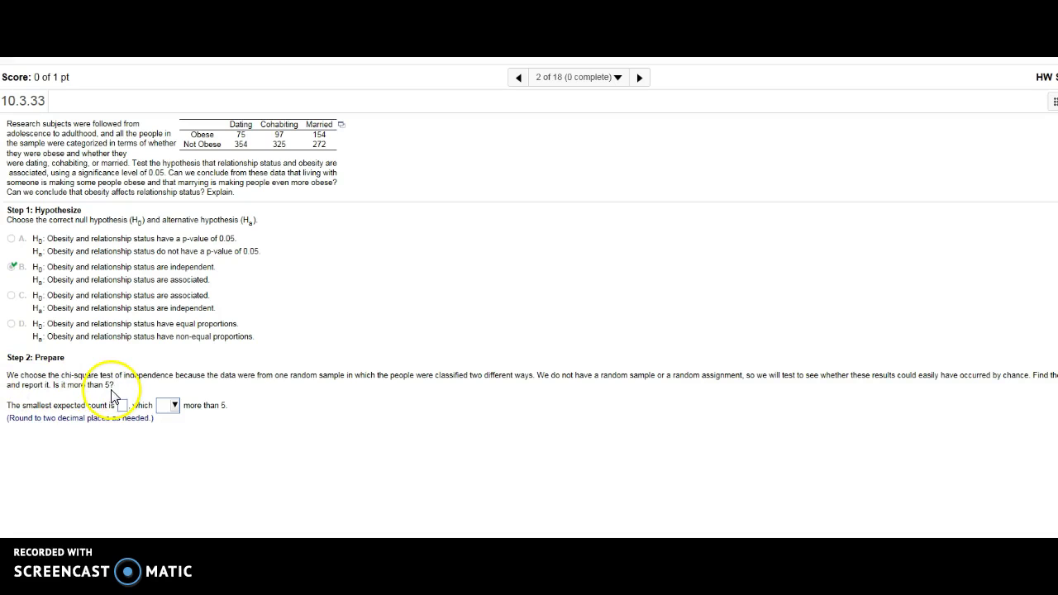
Load the question's data into StatCrunch and start a Contingency table With Summary.
{"action": "left_click", "coordinate": [340, 125]}
{"action": "left_click", "coordinate": [359, 141]}
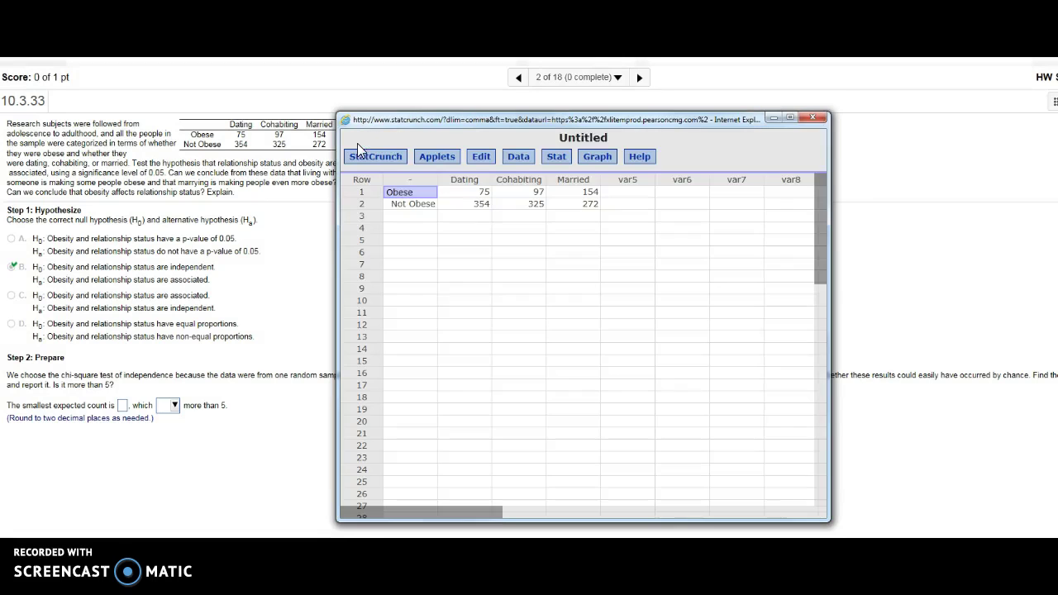
{"action": "left_click", "coordinate": [558, 165]}
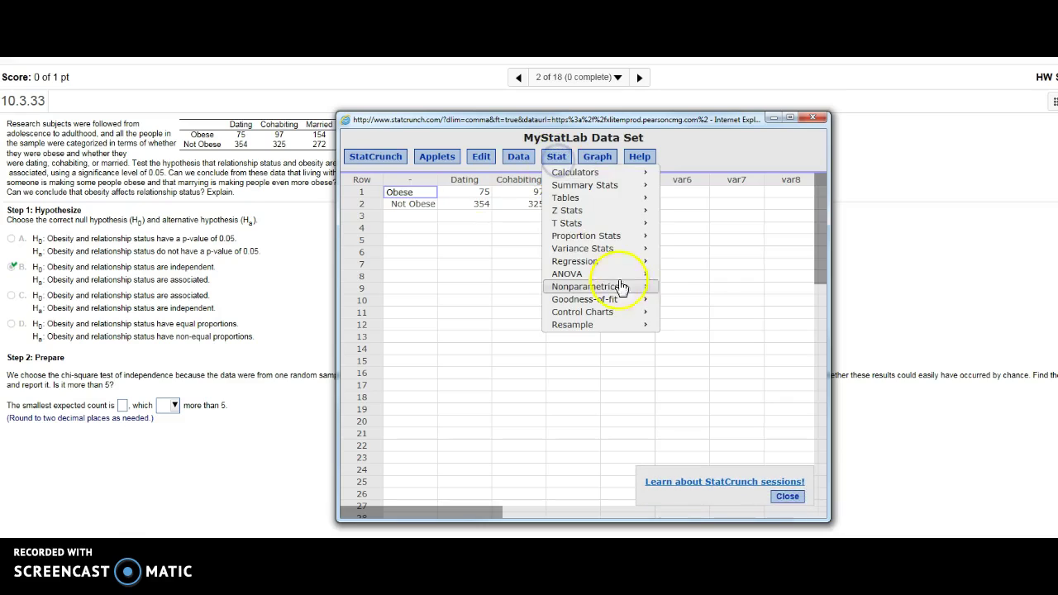
{"action": "mouse_move", "coordinate": [629, 303]}
{"action": "left_click", "coordinate": [699, 300]}
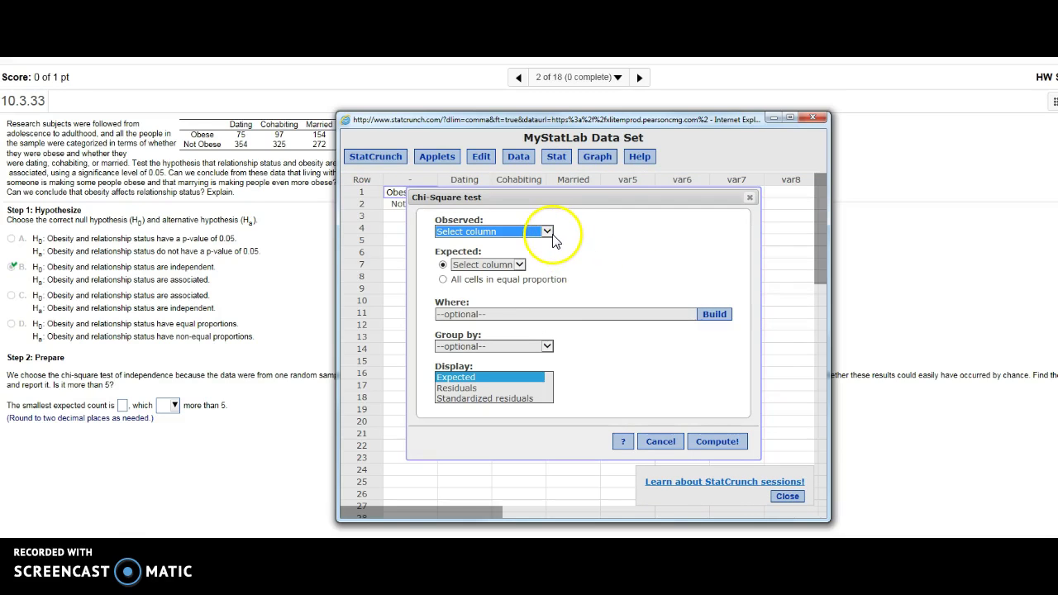
{"action": "left_click", "coordinate": [750, 199]}
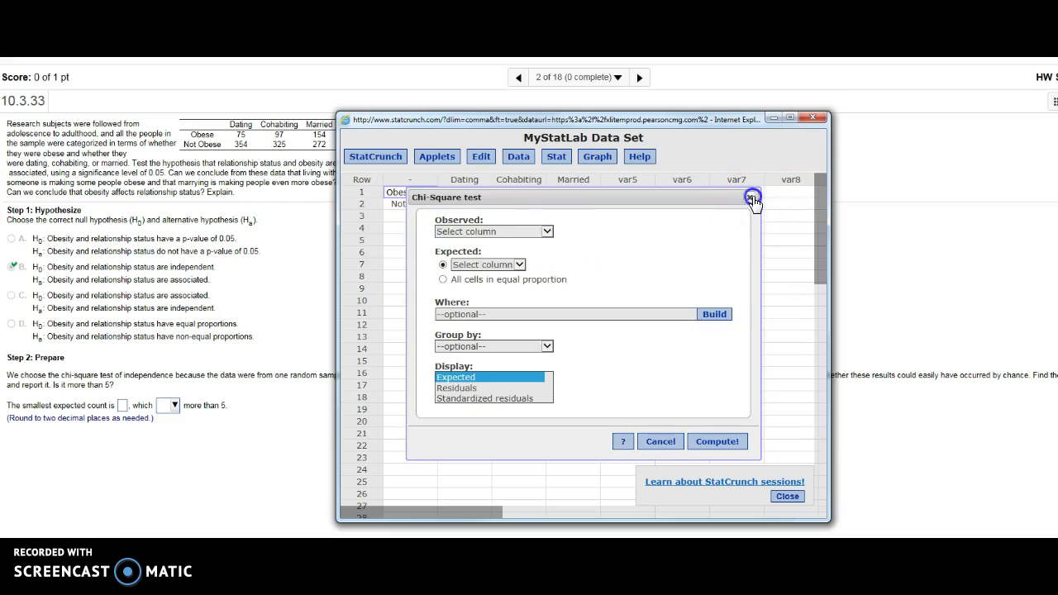
{"action": "left_click", "coordinate": [559, 159]}
{"action": "mouse_move", "coordinate": [582, 203]}
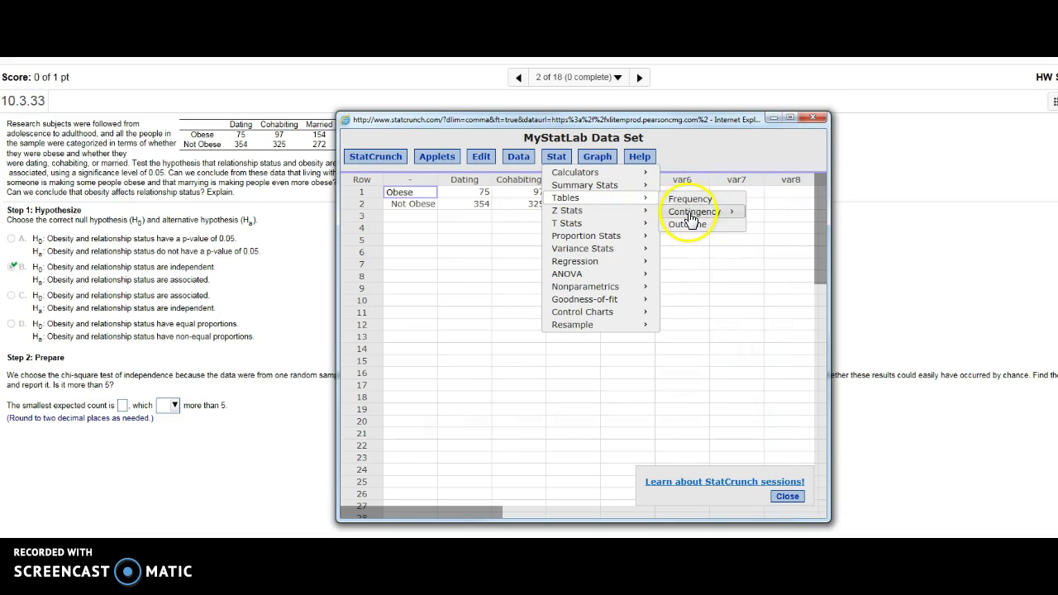
{"action": "mouse_move", "coordinate": [688, 214]}
{"action": "left_click", "coordinate": [622, 219]}
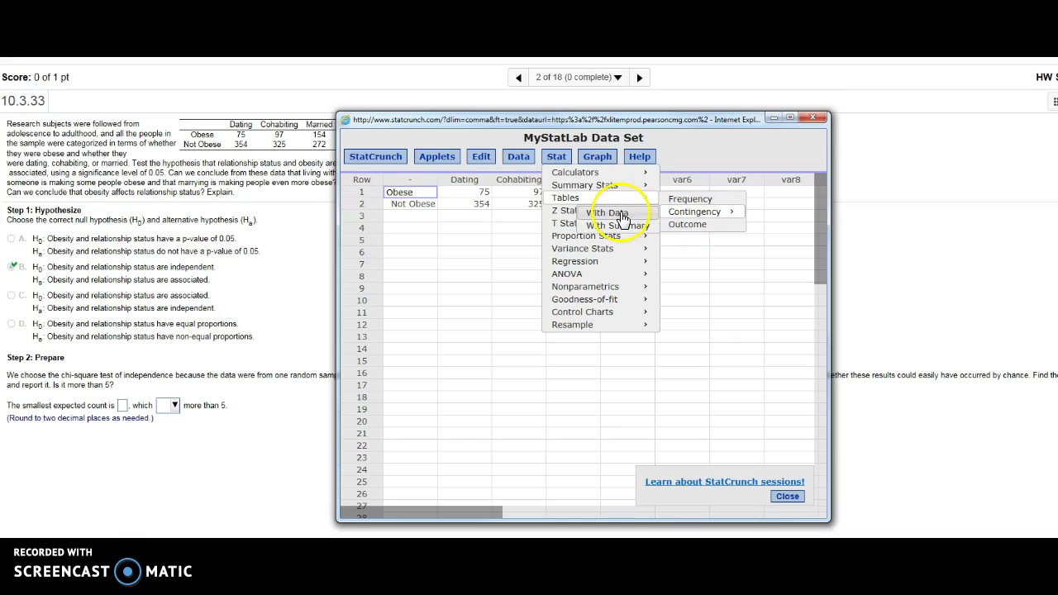
{"action": "left_click", "coordinate": [620, 225]}
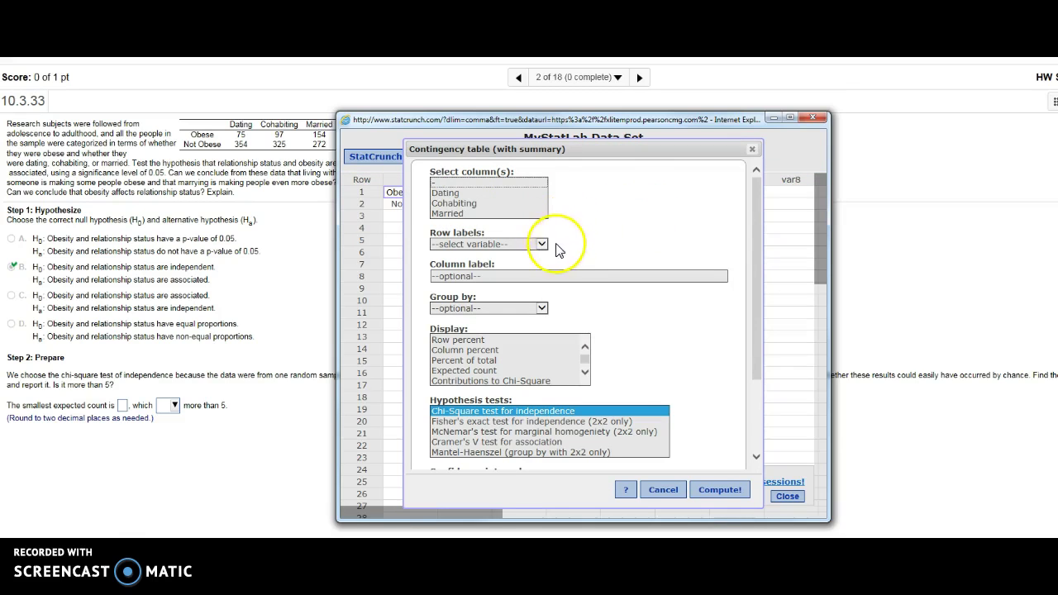
Select the Dating, Cohabiting and Married columns, with Obese/Not Obese as row labels.
{"action": "left_click", "coordinate": [465, 201]}
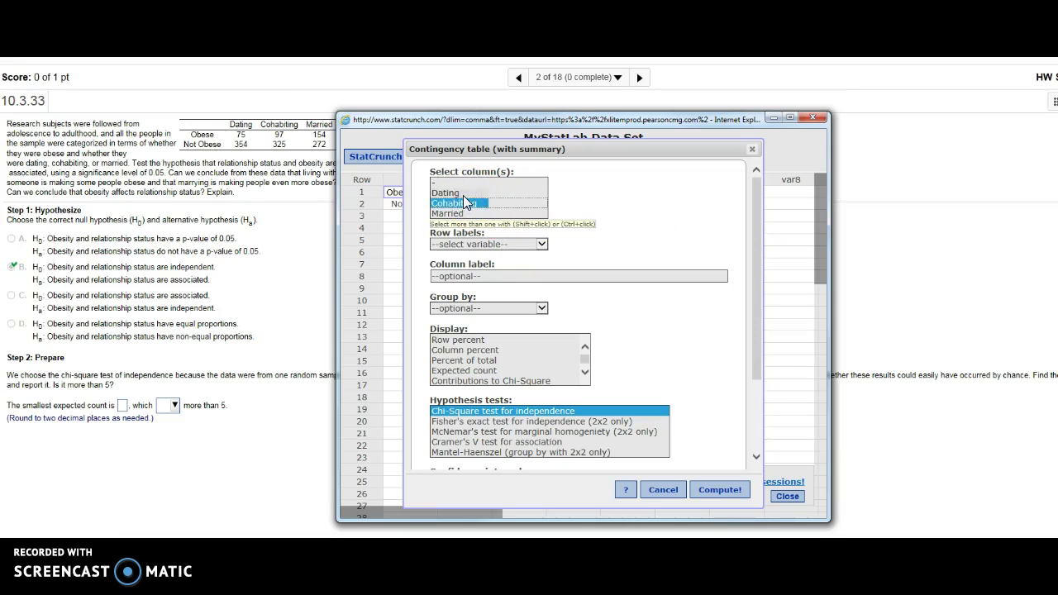
{"action": "left_click", "coordinate": [467, 213], "text": "ctrl"}
{"action": "left_click", "coordinate": [451, 193]}
{"action": "left_click", "coordinate": [463, 203], "text": "ctrl"}
{"action": "left_click", "coordinate": [476, 214], "text": "ctrl"}
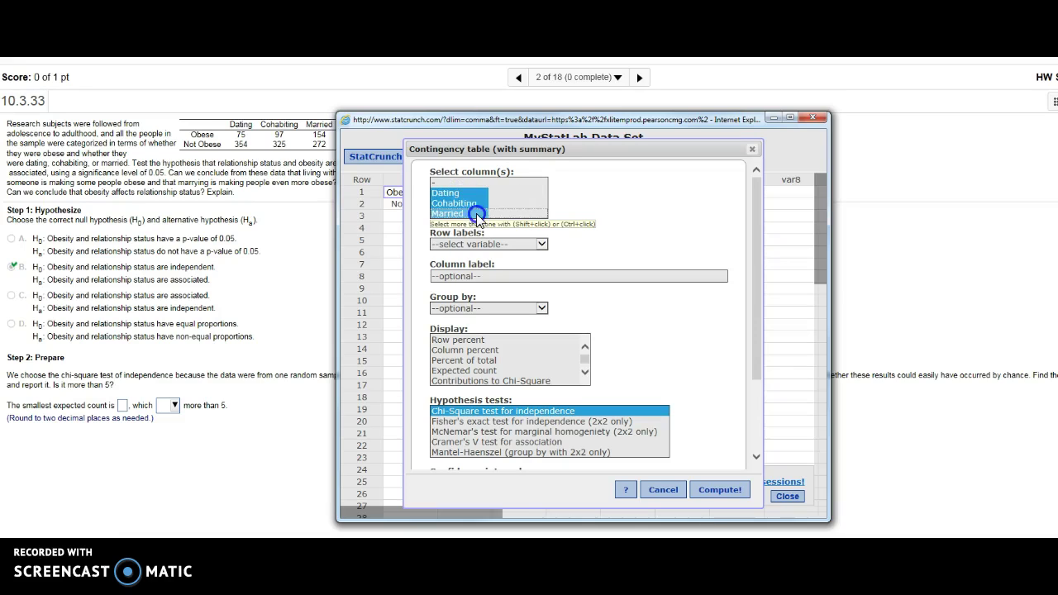
{"action": "left_click", "coordinate": [539, 245]}
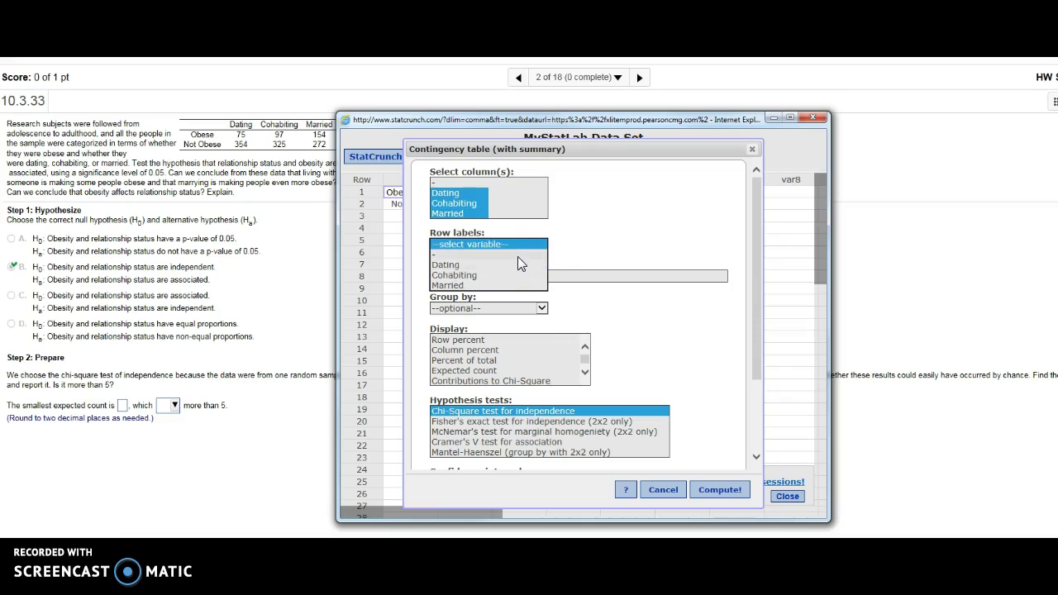
{"action": "left_click", "coordinate": [518, 254]}
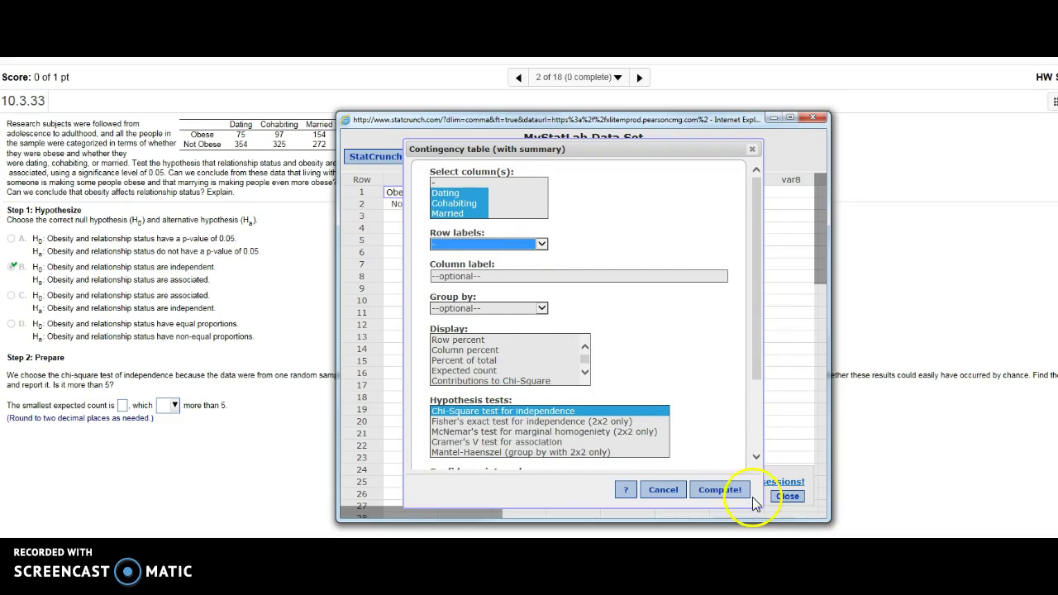
Compute the table with expected counts displayed, giving chi-square 41.32383 and P-value <0.0001.
{"action": "left_click", "coordinate": [720, 489]}
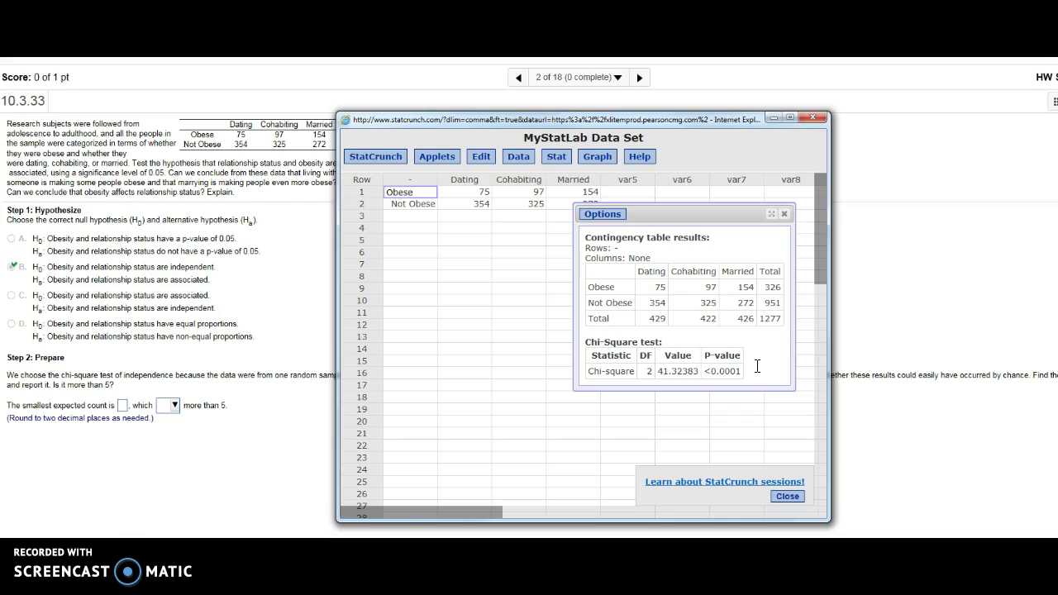
{"action": "left_click", "coordinate": [601, 214]}
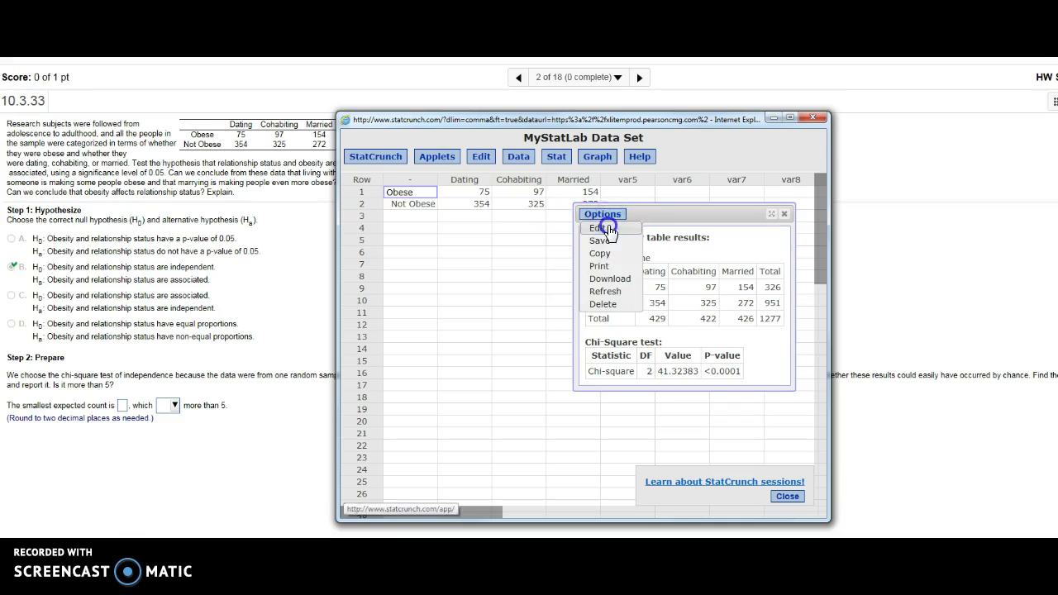
{"action": "left_click", "coordinate": [609, 228]}
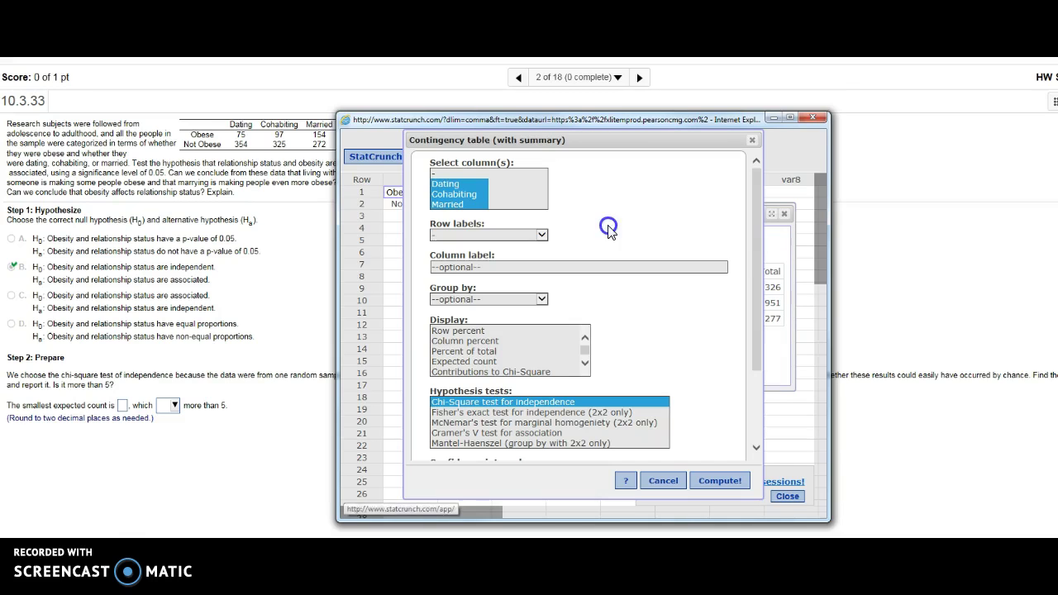
{"action": "left_click", "coordinate": [485, 363]}
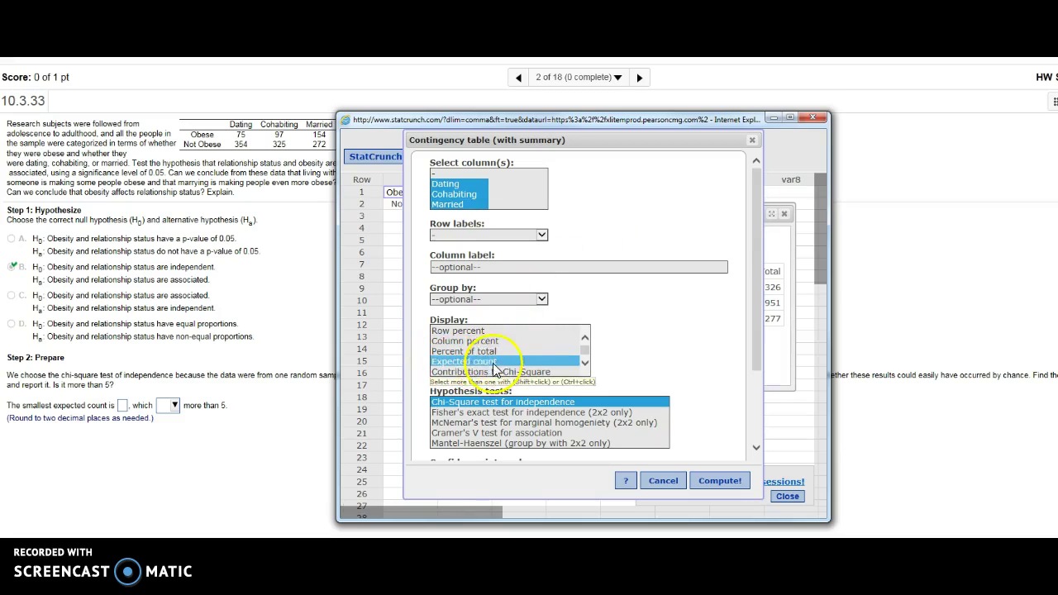
{"action": "left_click", "coordinate": [717, 482]}
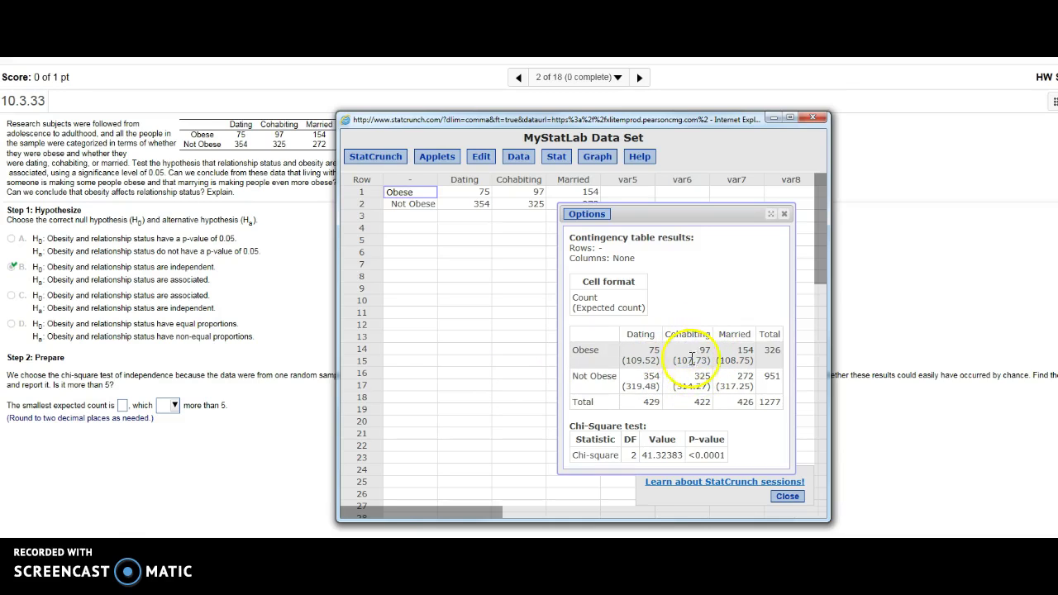
Answer 107.73 as the smallest expected count, which is more than 5.
{"action": "left_click", "coordinate": [122, 405]}
{"action": "type", "text": "107.73"}
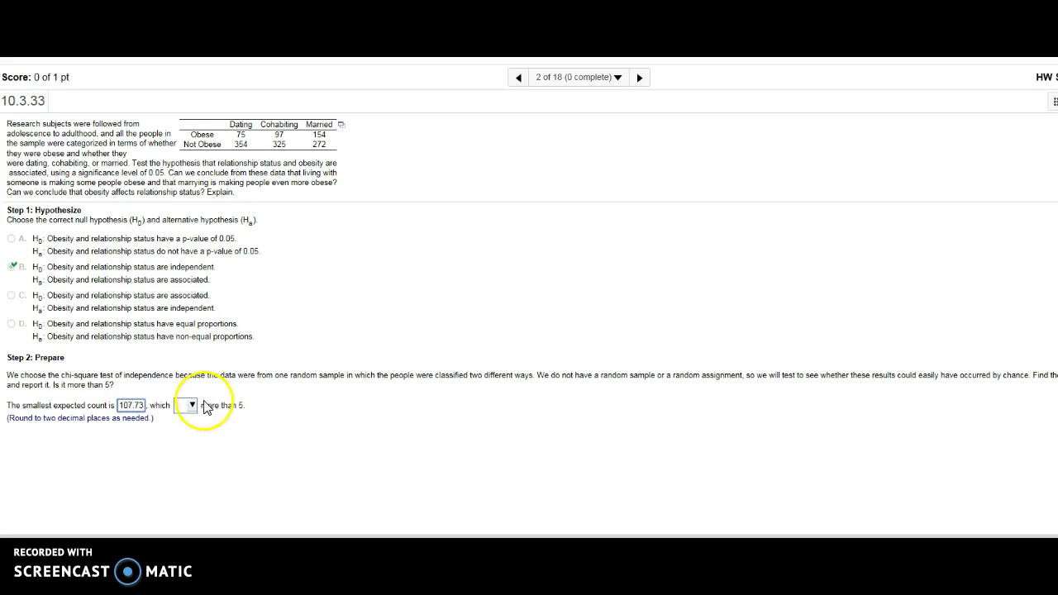
{"action": "left_click", "coordinate": [197, 406]}
{"action": "left_click", "coordinate": [198, 451]}
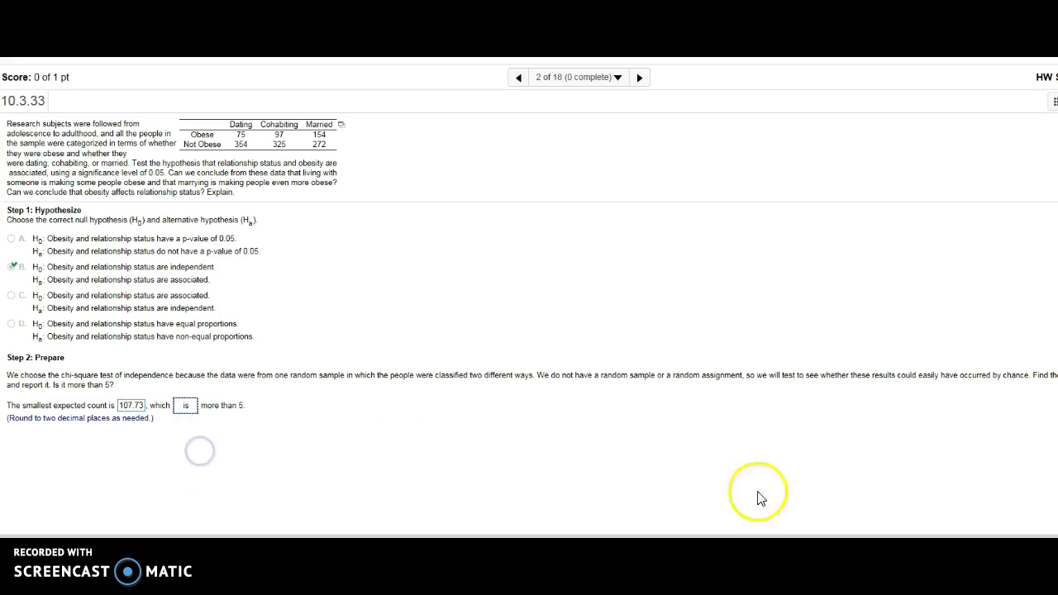
{"action": "left_click", "coordinate": [926, 531]}
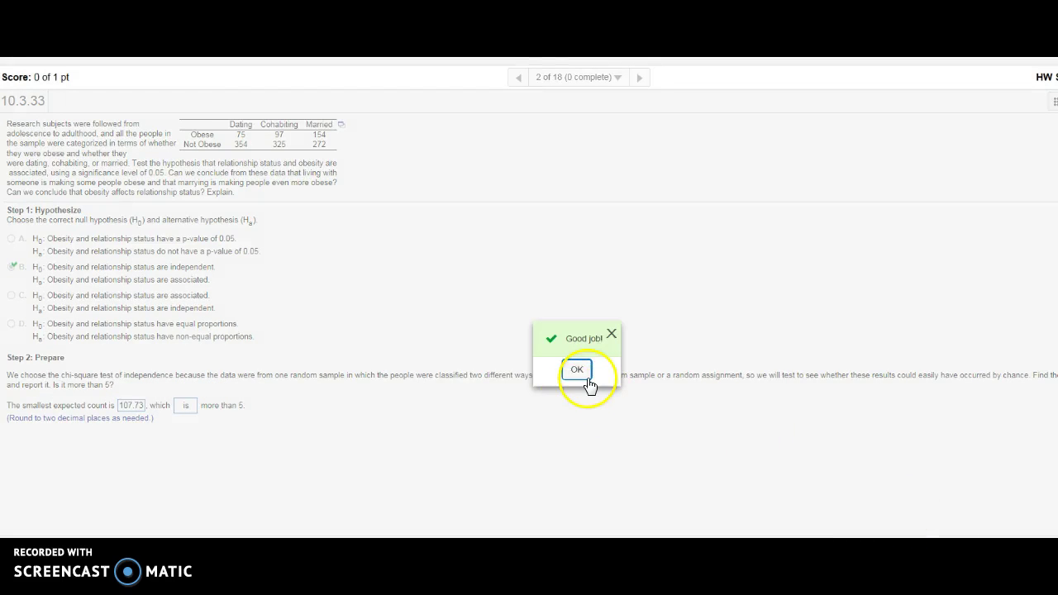
{"action": "left_click", "coordinate": [587, 376]}
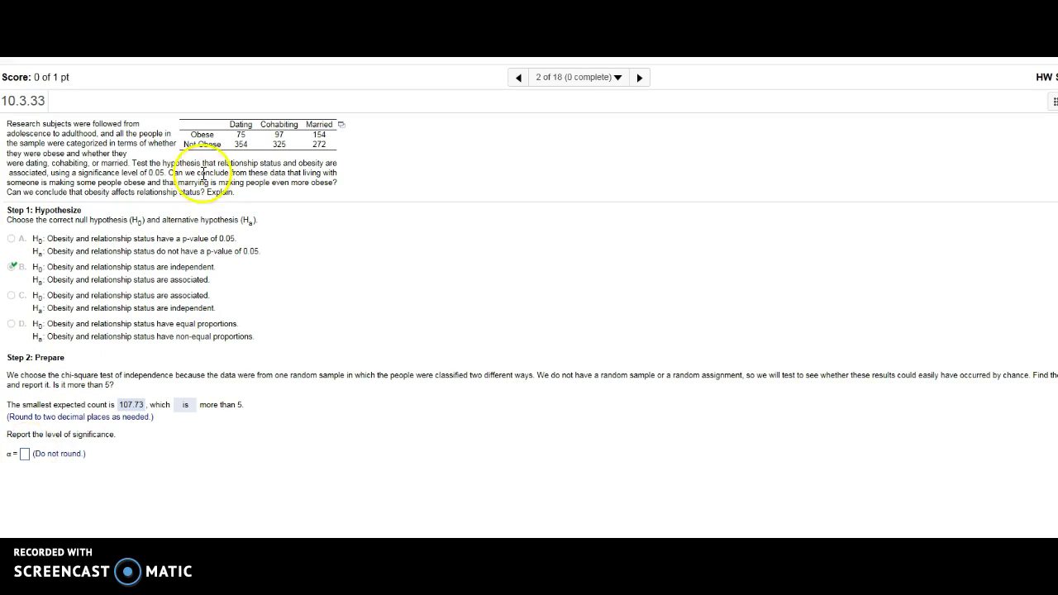
Enter .05 as the significance level α.
{"action": "left_click", "coordinate": [25, 454]}
{"action": "type", "text": ".05"}
{"action": "key", "text": "Return"}
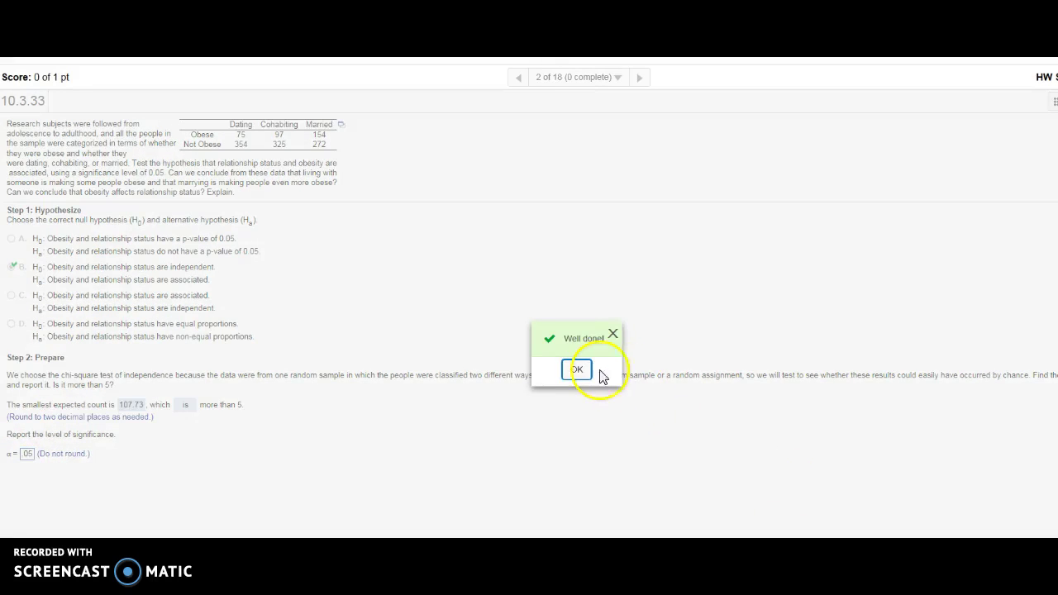
{"action": "left_click", "coordinate": [578, 372]}
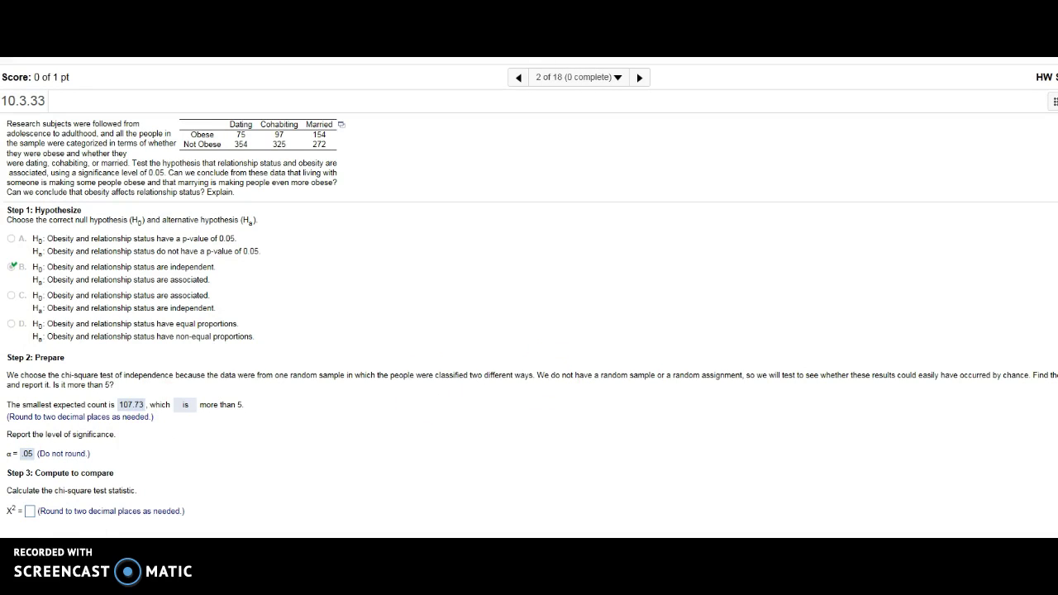
Read chi-square 41.32383 in the StatCrunch results and enter 41.32 as the test statistic.
{"action": "mouse_move", "coordinate": [199, 561]}
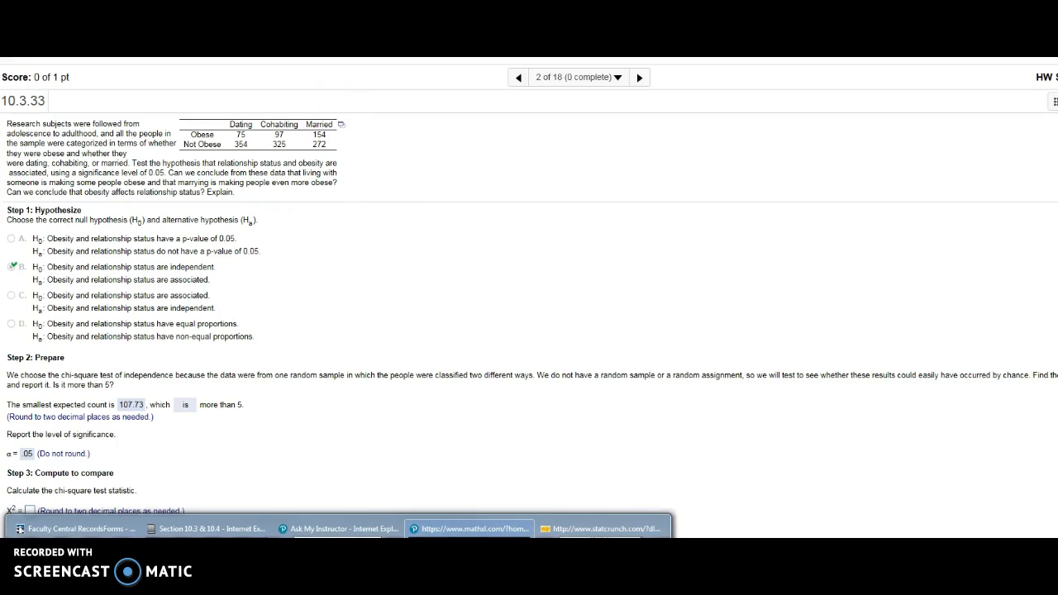
{"action": "left_click", "coordinate": [599, 528]}
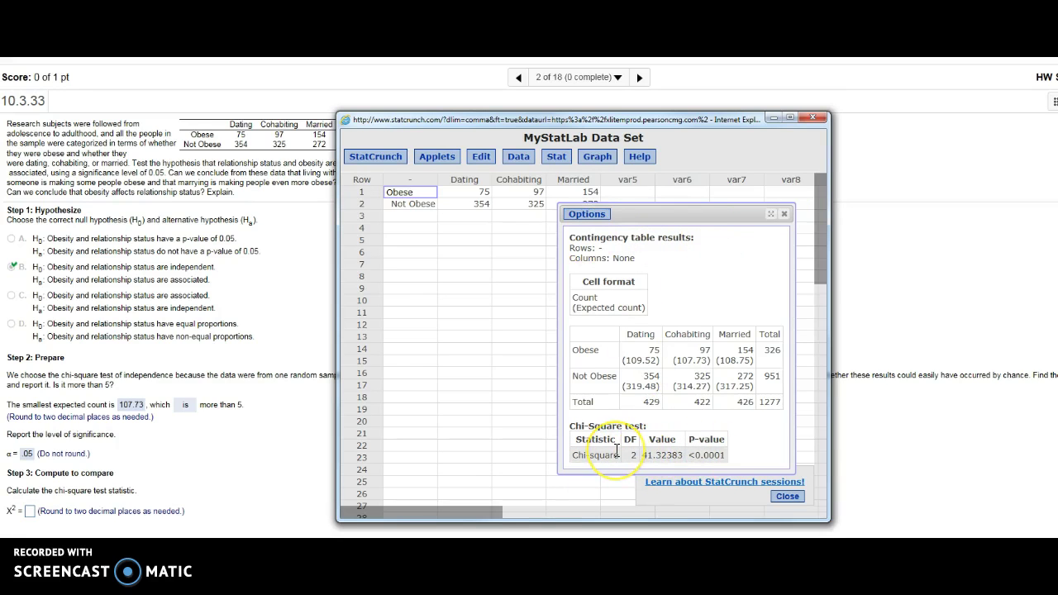
{"action": "mouse_move", "coordinate": [616, 453]}
{"action": "left_mouse_down"}
{"action": "mouse_move", "coordinate": [614, 463]}
{"action": "mouse_move", "coordinate": [676, 460]}
{"action": "mouse_move", "coordinate": [646, 459]}
{"action": "mouse_move", "coordinate": [678, 472]}
{"action": "mouse_move", "coordinate": [673, 484]}
{"action": "mouse_move", "coordinate": [666, 472]}
{"action": "mouse_move", "coordinate": [173, 493]}
{"action": "left_mouse_up"}
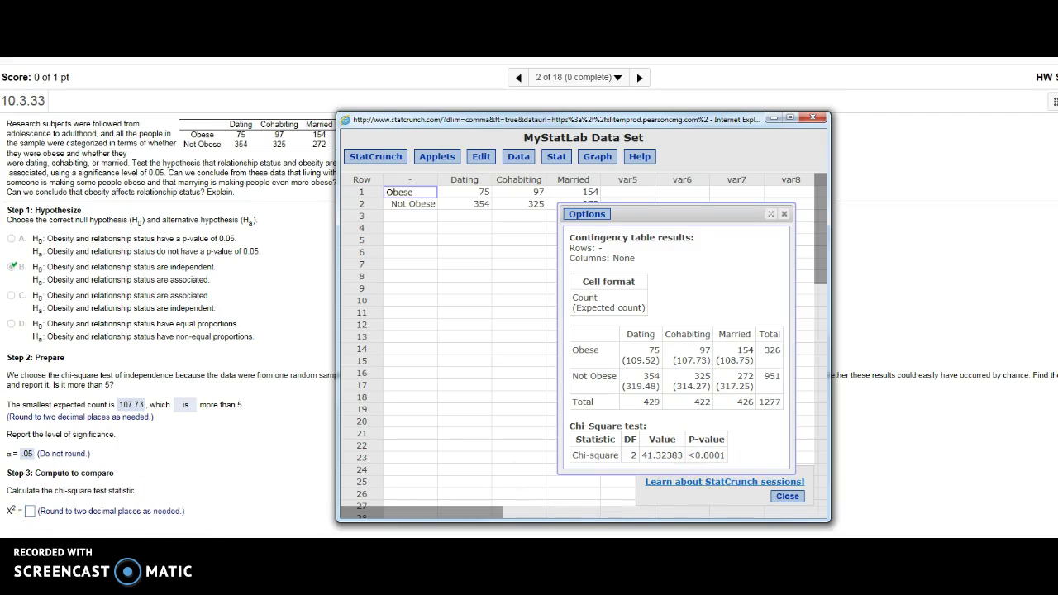
{"action": "left_click", "coordinate": [30, 511]}
{"action": "type", "text": "41.32"}
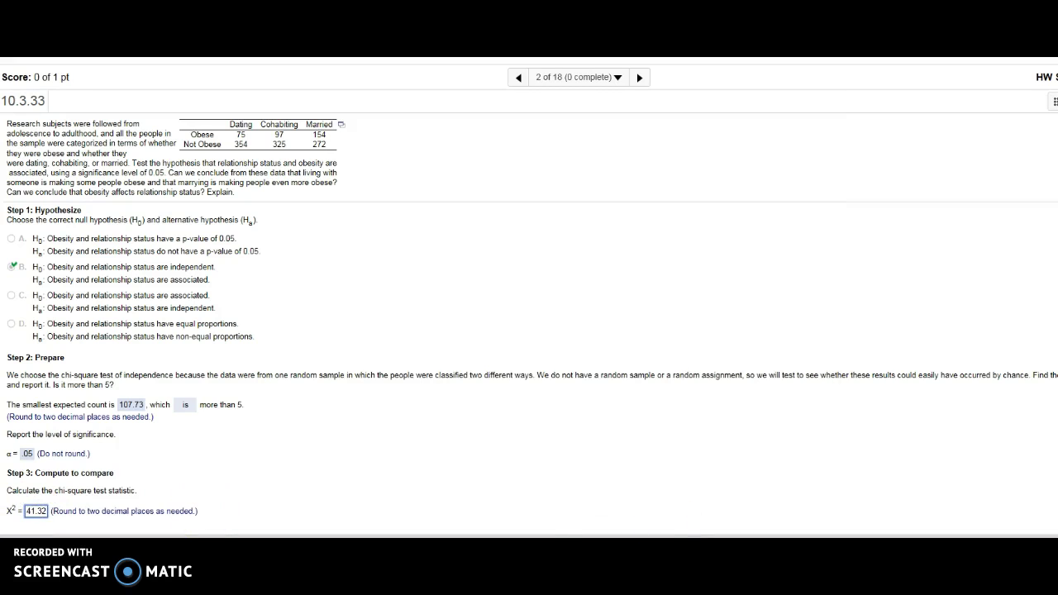
{"action": "key", "text": "Return"}
Enter .000 as the p-value and dismiss the Good job! feedback.
{"action": "left_click", "coordinate": [576, 372]}
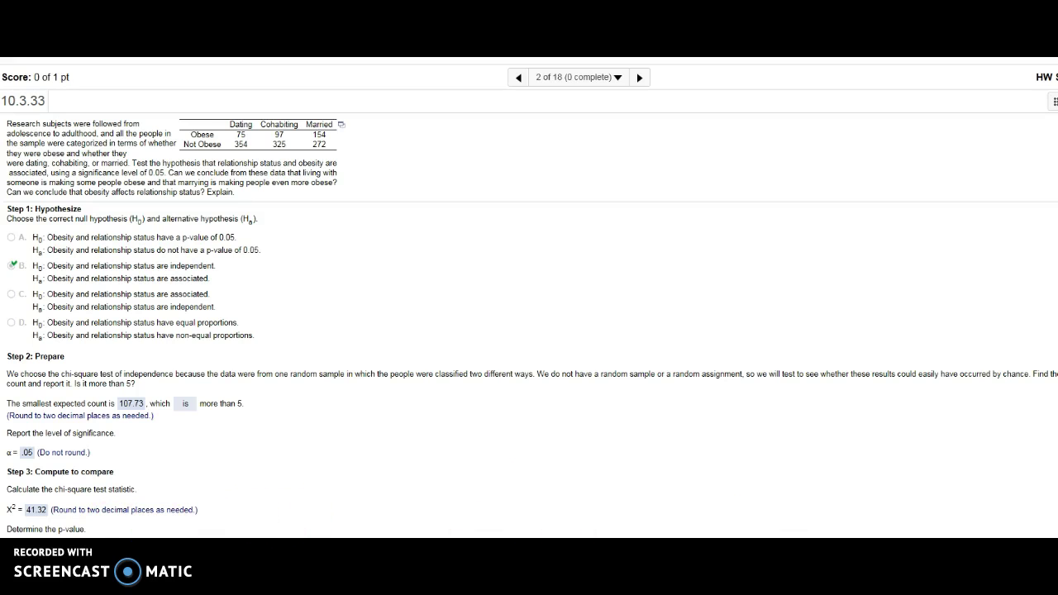
{"action": "scroll", "coordinate": [529, 298], "scroll_direction": "right", "scroll_amount": 5}
{"action": "scroll", "coordinate": [529, 297], "scroll_direction": "left", "scroll_amount": 5}
{"action": "scroll", "coordinate": [529, 297], "scroll_direction": "down", "scroll_amount": 1}
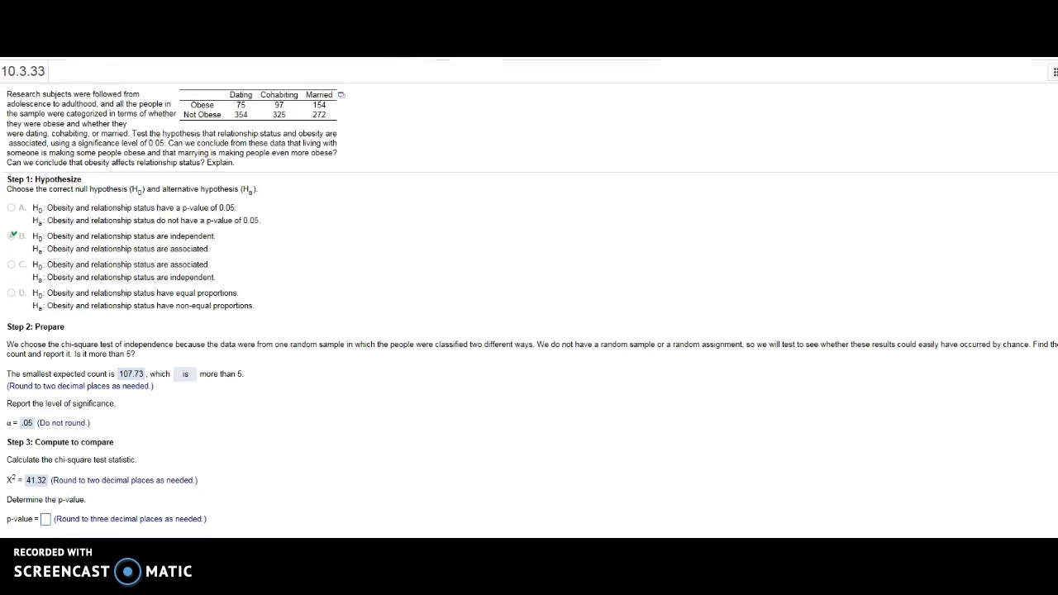
{"action": "left_click", "coordinate": [45, 519]}
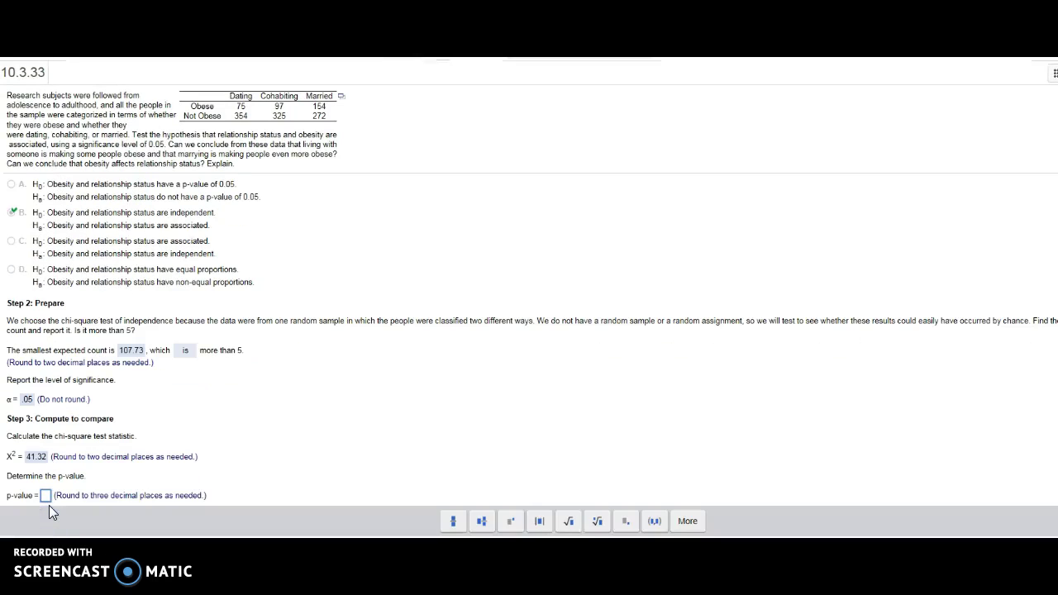
{"action": "type", "text": ".000"}
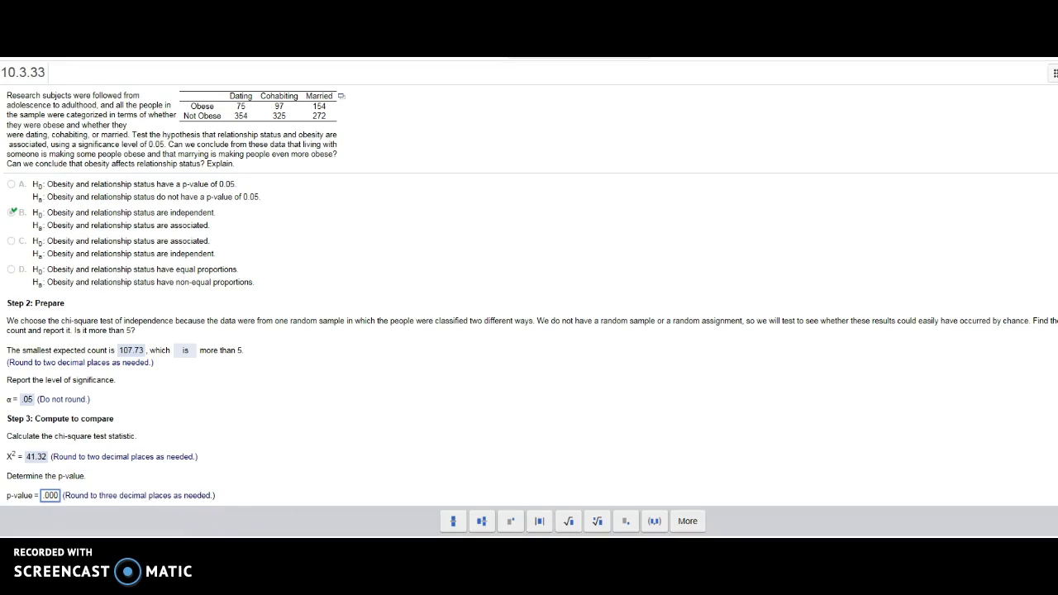
{"action": "key", "text": "Return"}
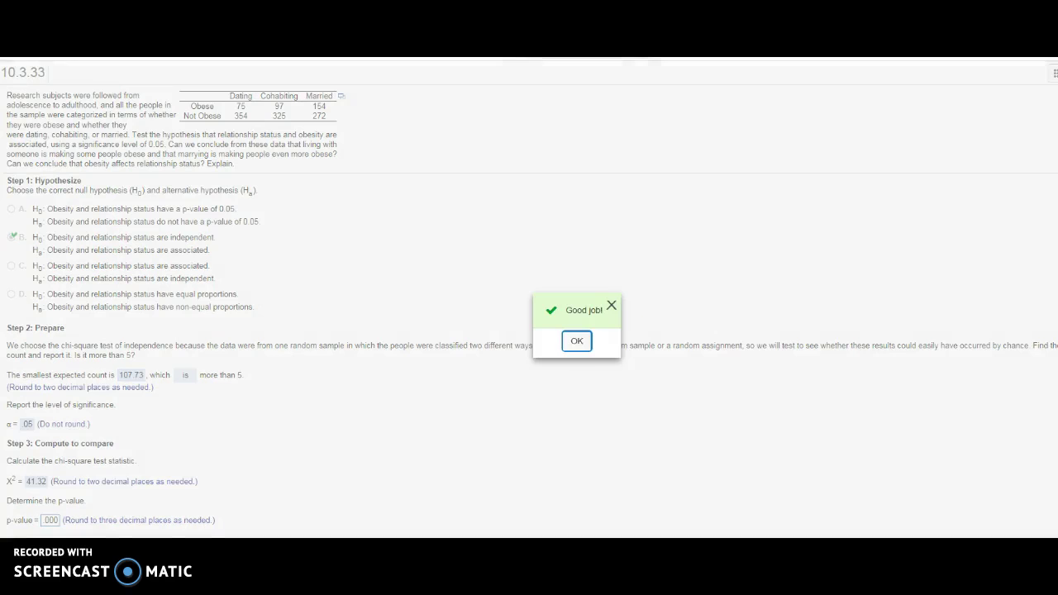
{"action": "left_click", "coordinate": [577, 342]}
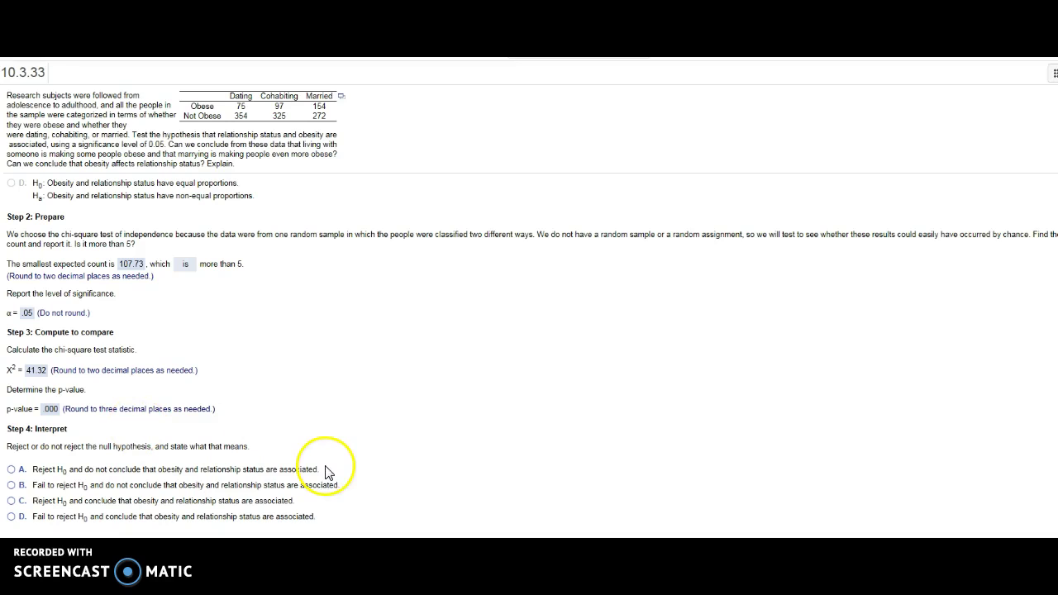
Reject H0 concluding obesity and relationship status are associated, and answer the observational study cannot show causation.
{"action": "left_click", "coordinate": [11, 469]}
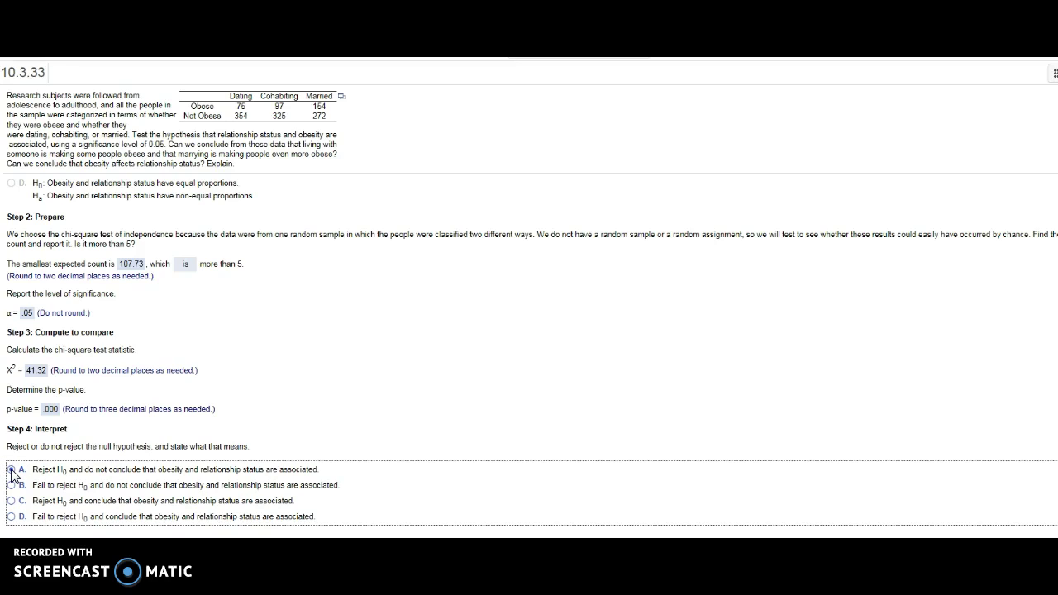
{"action": "left_click", "coordinate": [79, 465]}
{"action": "left_click", "coordinate": [11, 501]}
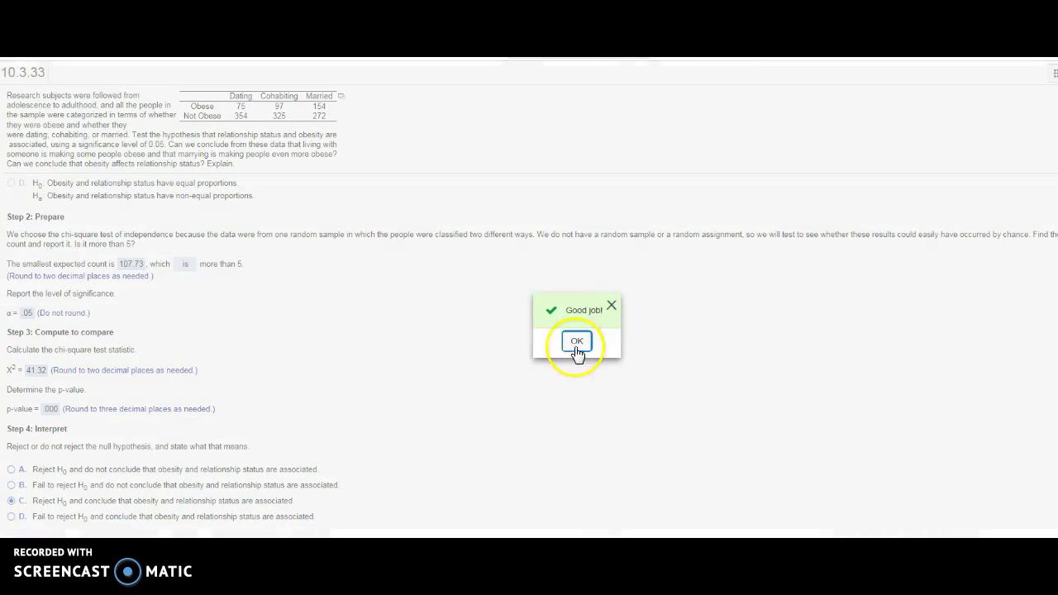
{"action": "left_click", "coordinate": [575, 344]}
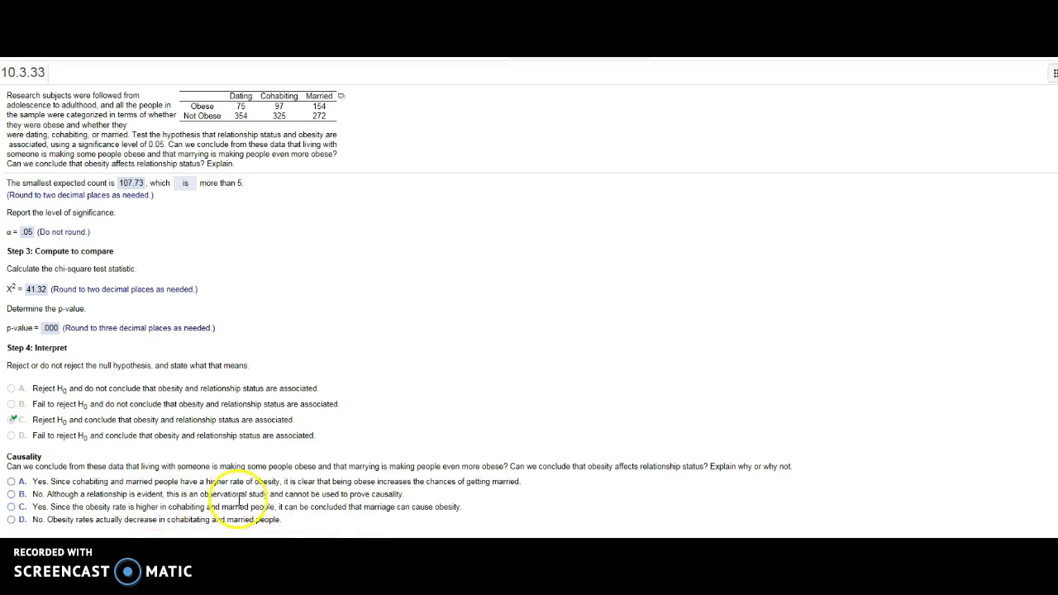
{"action": "left_click", "coordinate": [11, 493]}
{"action": "left_click", "coordinate": [785, 533]}
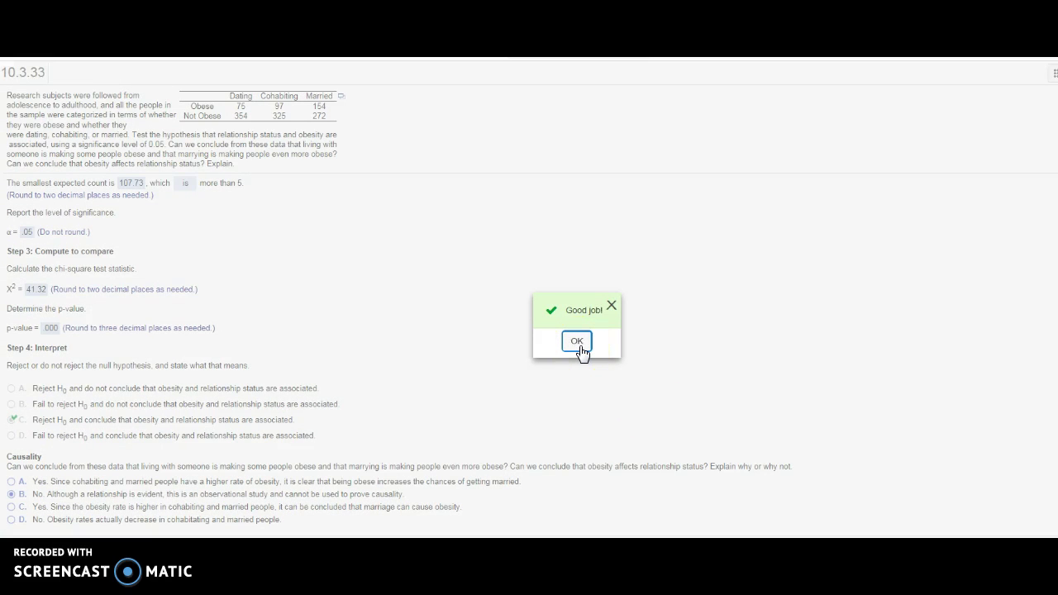
{"action": "left_click", "coordinate": [580, 348]}
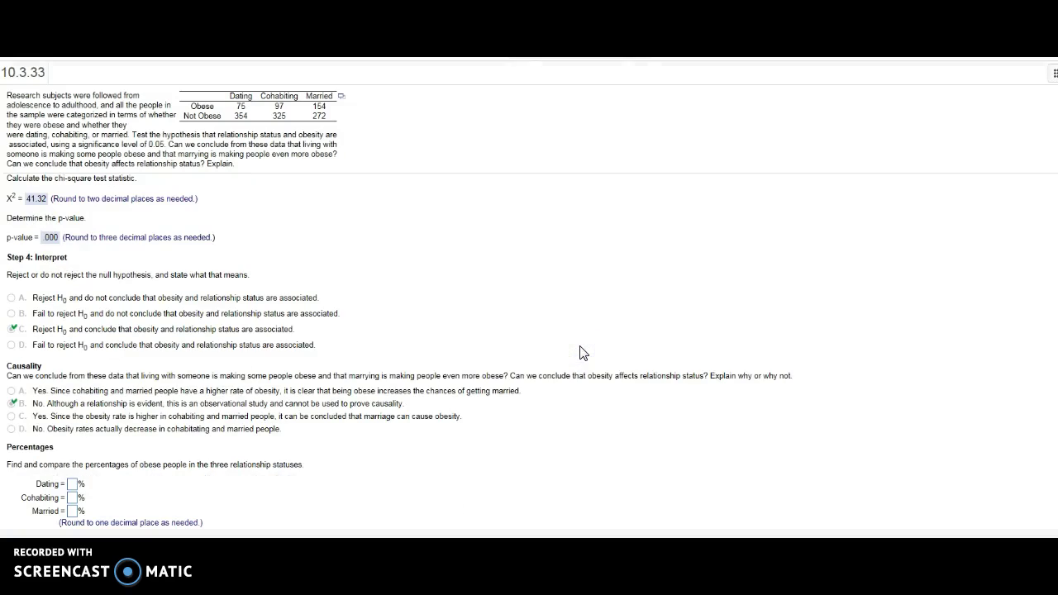